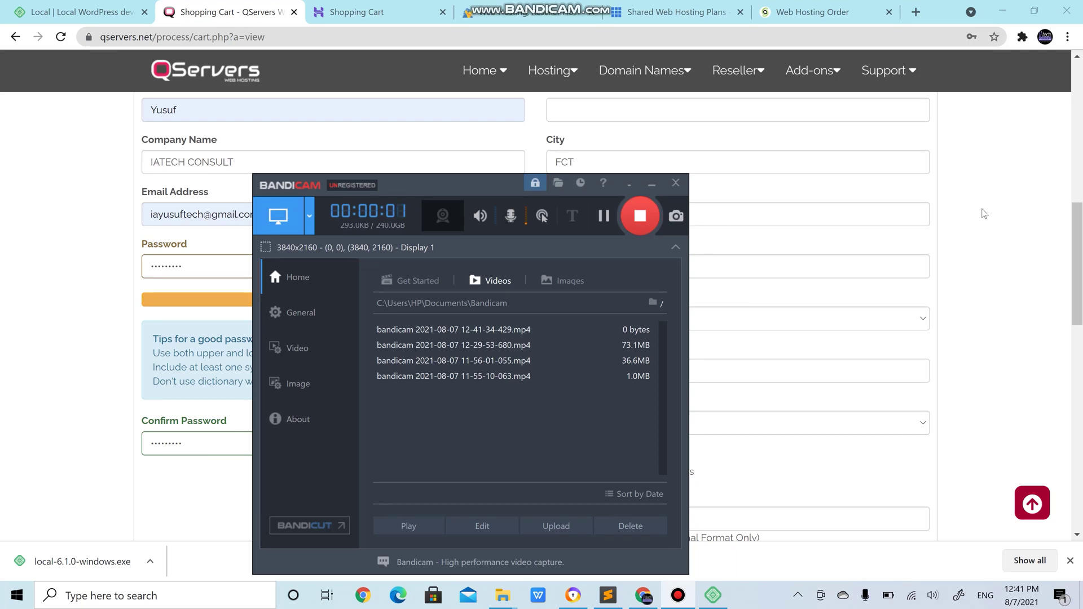
# On the checkout page, keep Bank Deposit/Transfer as the payment method instead of Interswitch Webpay
pyautogui.click(1006, 209)
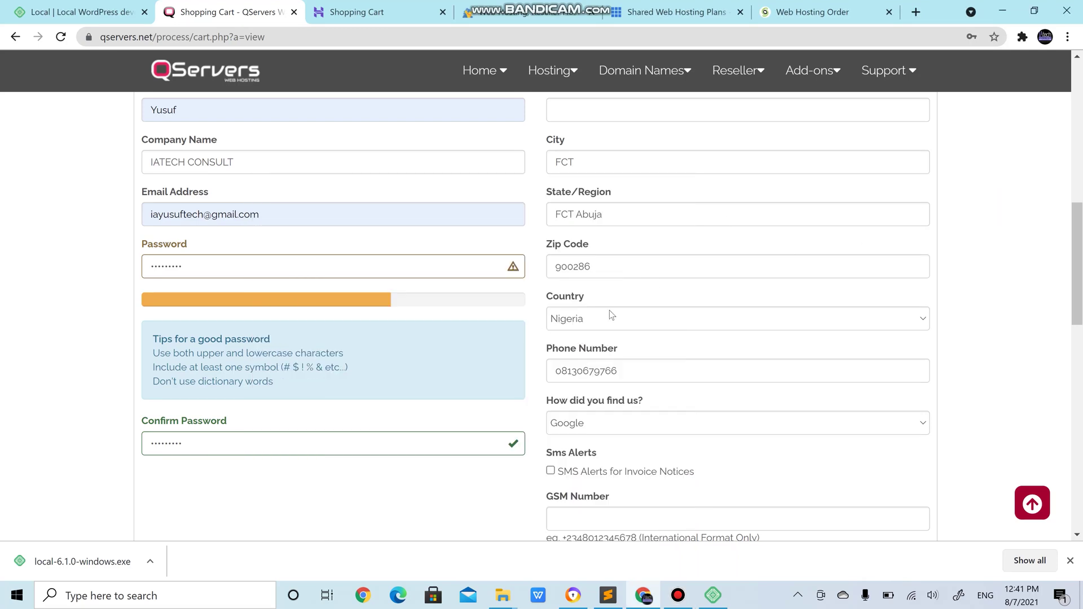
pyautogui.scroll(-1, 609, 310)
pyautogui.scroll(5, 611, 316)
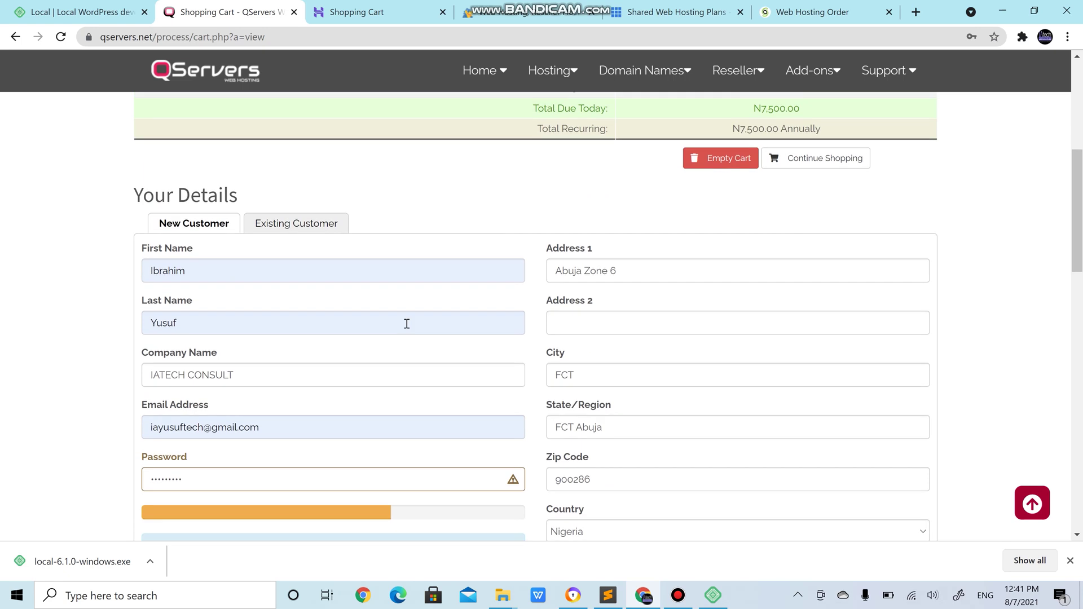
pyautogui.scroll(5, 406, 324)
pyautogui.scroll(-3, 407, 322)
pyautogui.scroll(1, 407, 323)
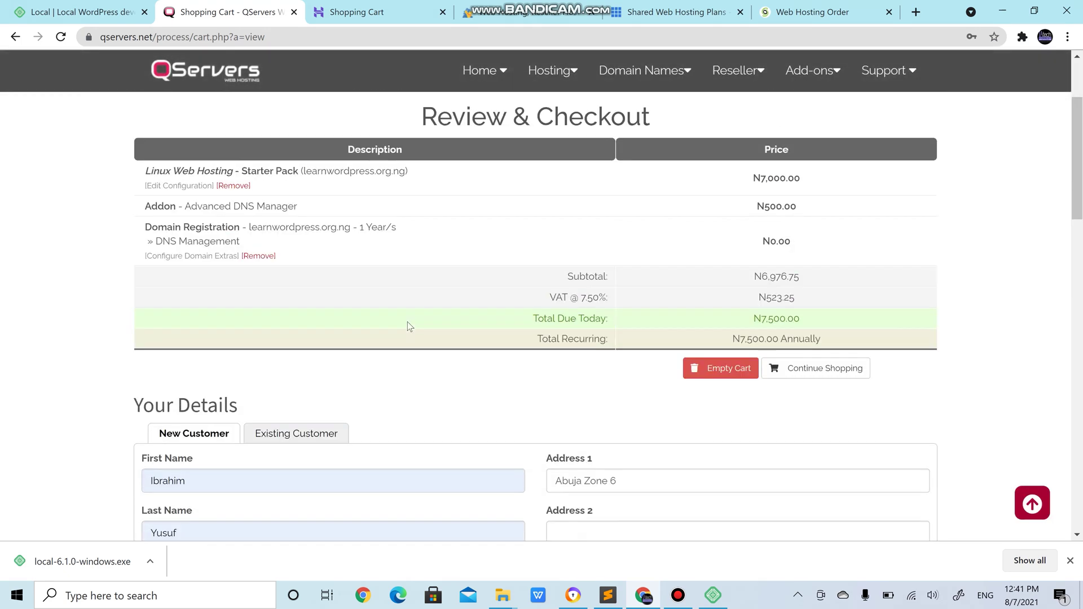
pyautogui.scroll(-3, 426, 311)
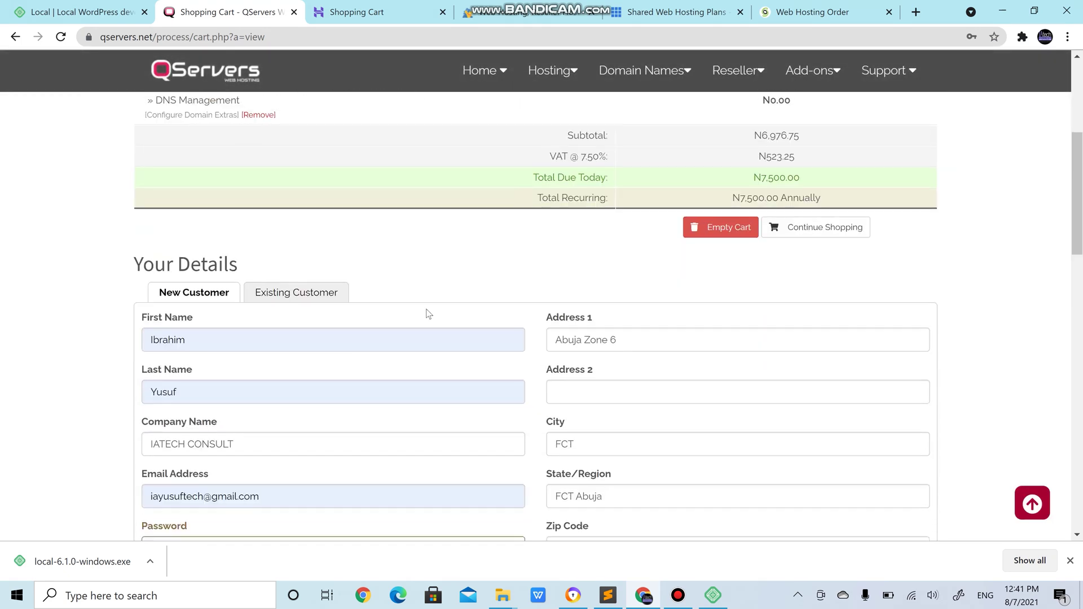
pyautogui.scroll(-9, 429, 314)
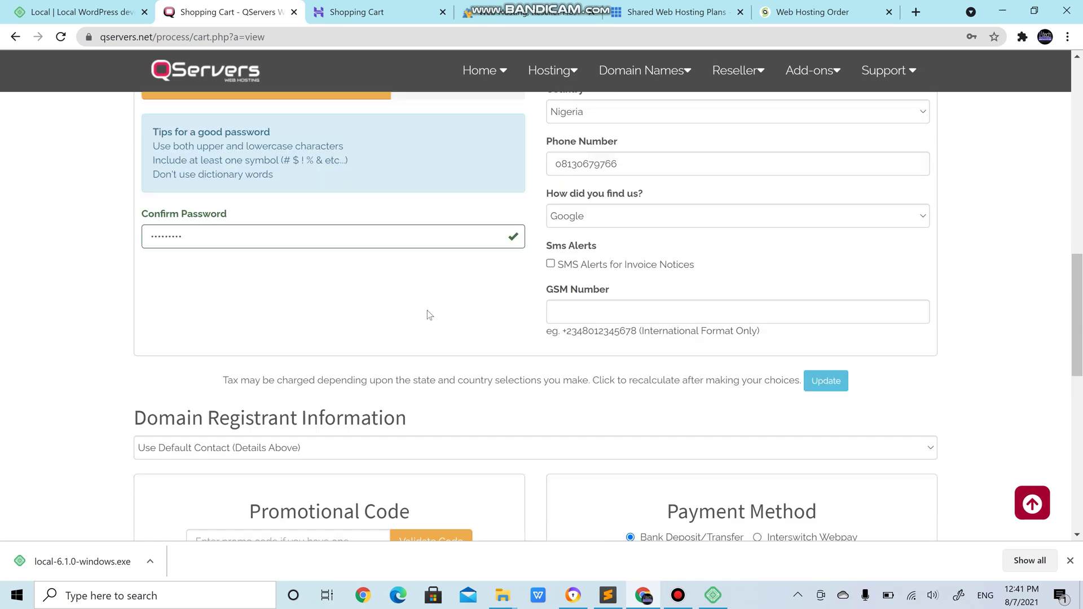
pyautogui.scroll(-3, 428, 314)
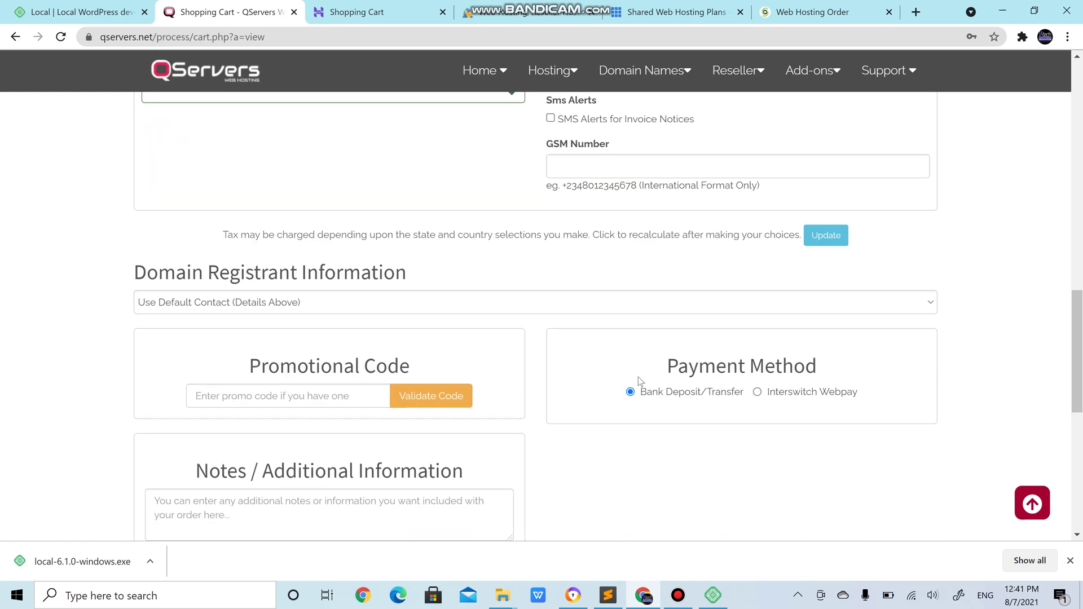
pyautogui.click(757, 392)
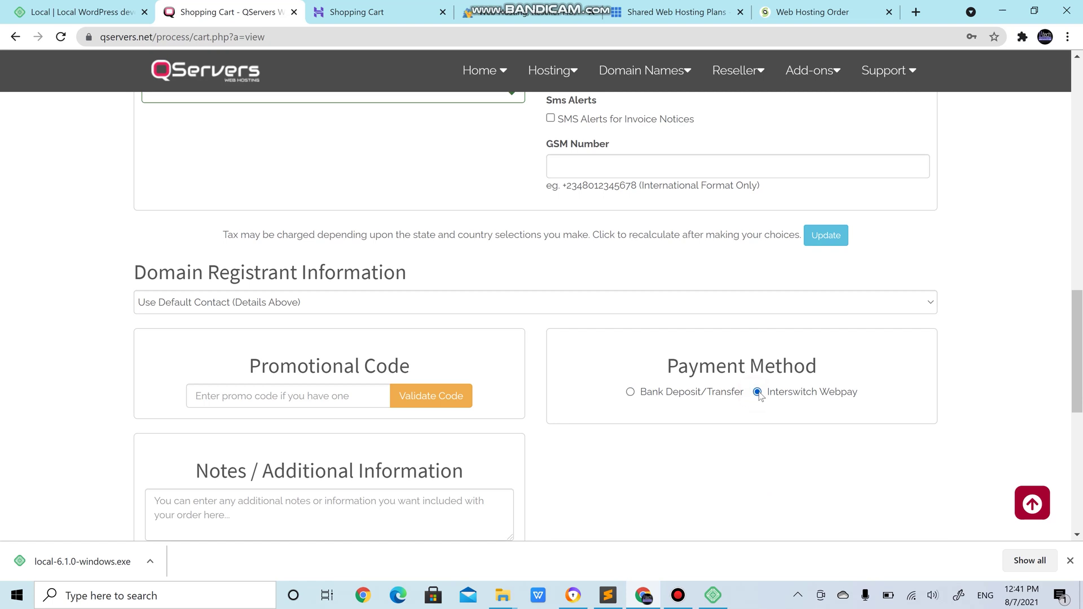
pyautogui.click(630, 392)
# Agree to the Terms of Service, leave the promotional code empty, and submit the order
pyautogui.scroll(-1, 591, 427)
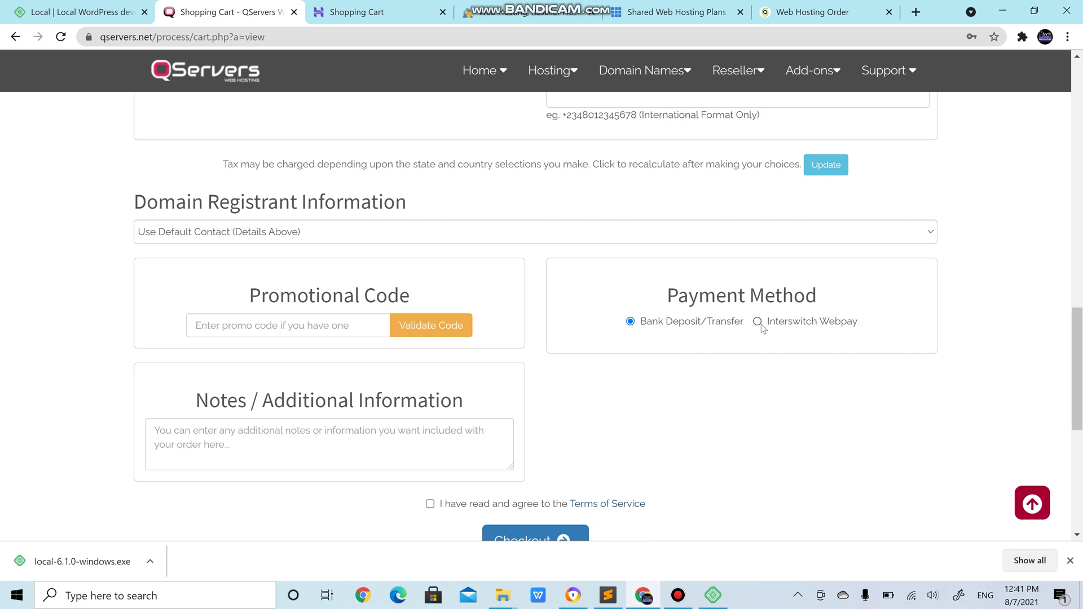
pyautogui.click(429, 504)
pyautogui.scroll(-2, 599, 424)
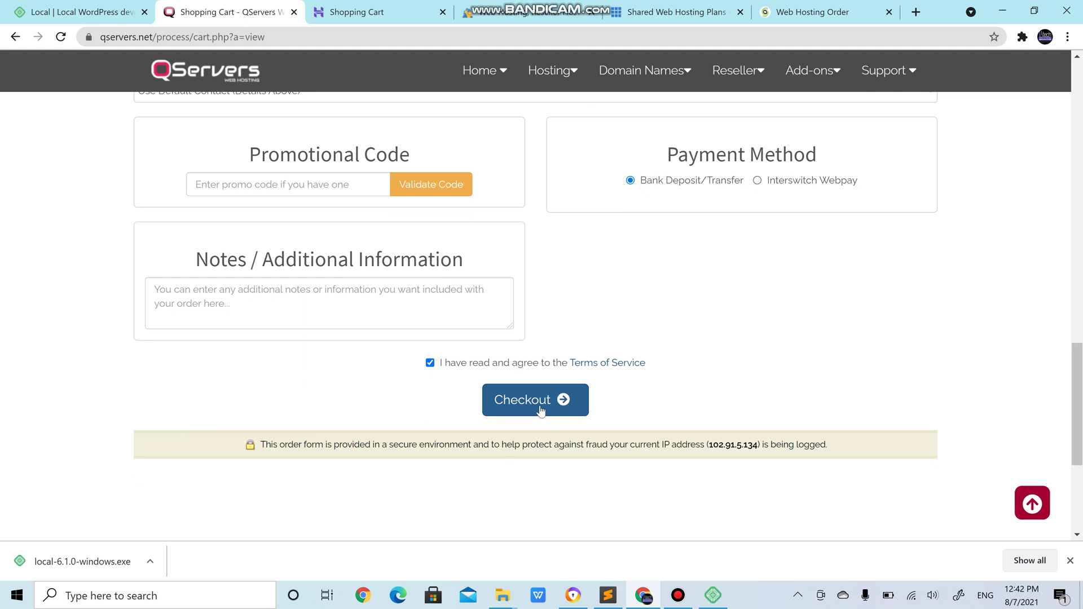
pyautogui.click(294, 177)
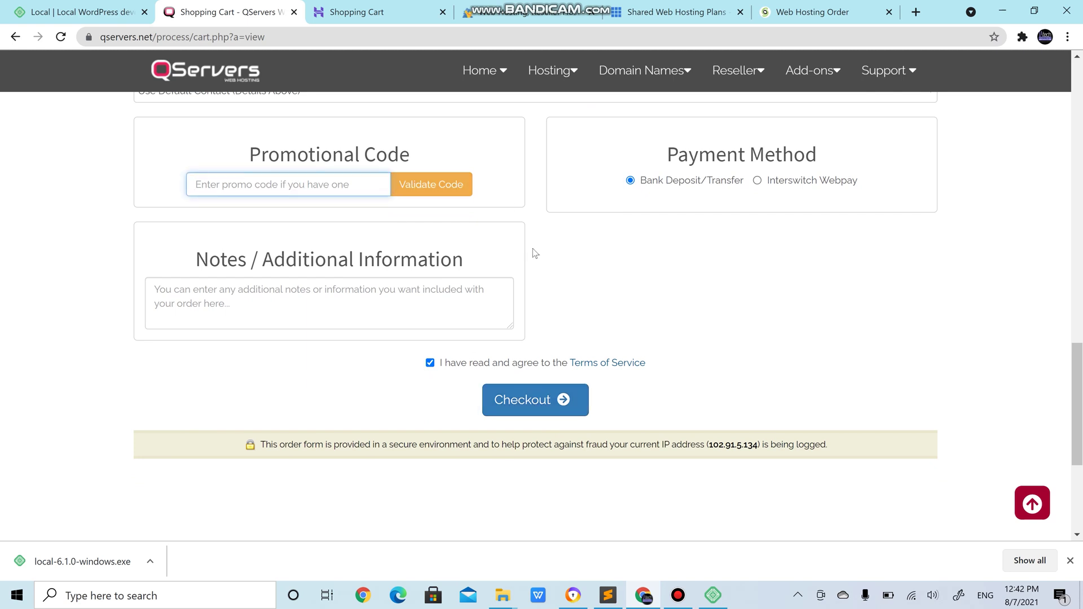
pyautogui.click(587, 259)
pyautogui.scroll(1, 586, 271)
pyautogui.scroll(2, 587, 271)
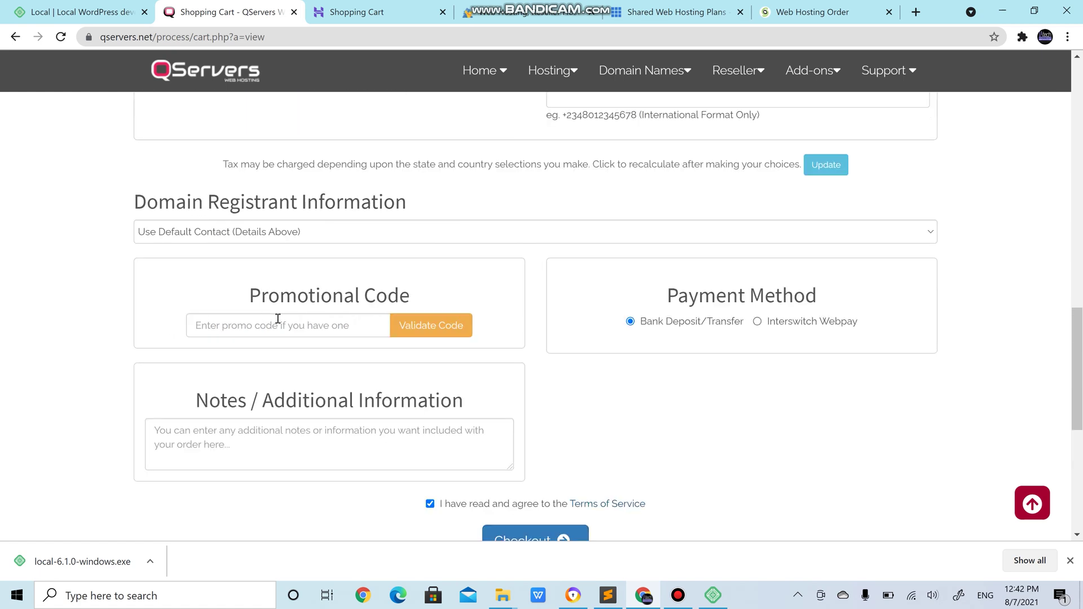
pyautogui.scroll(-1, 400, 409)
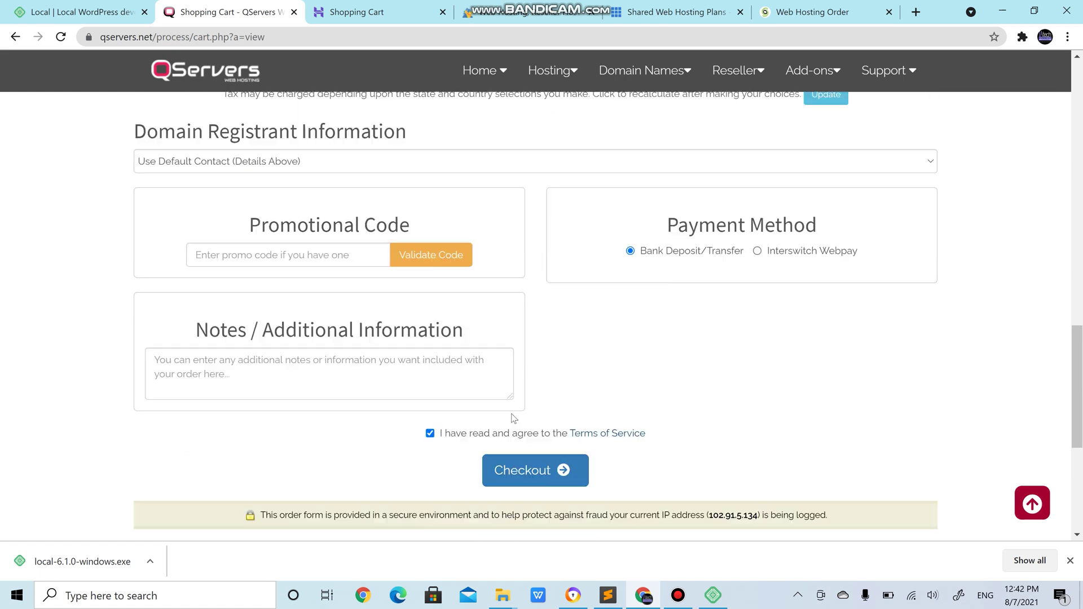
pyautogui.click(518, 471)
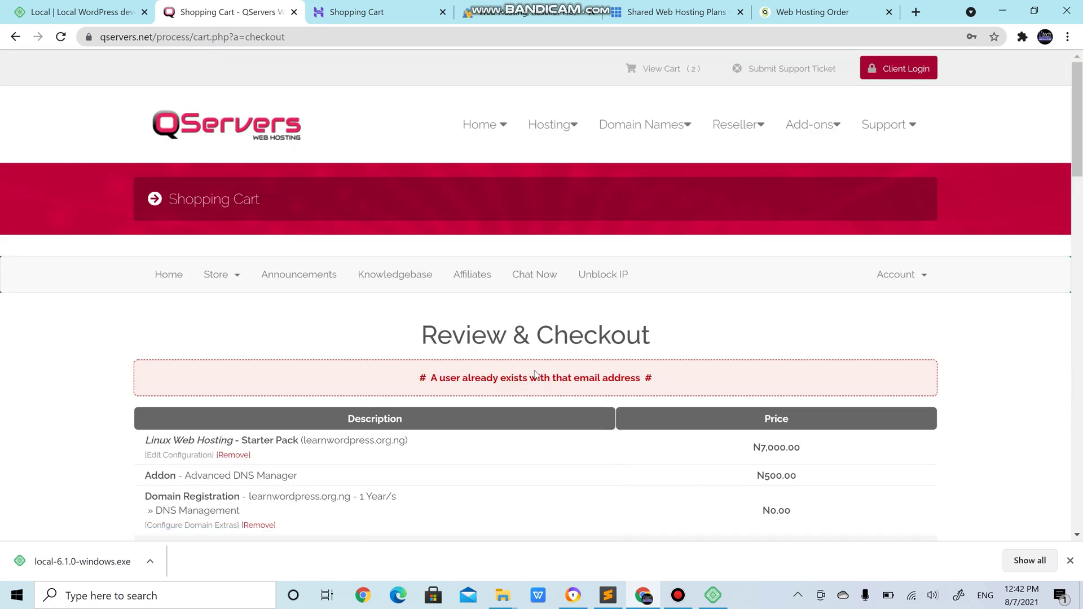
# Replace the part of the e-mail address before the @ with a new, unregistered name
pyautogui.scroll(-2, 518, 327)
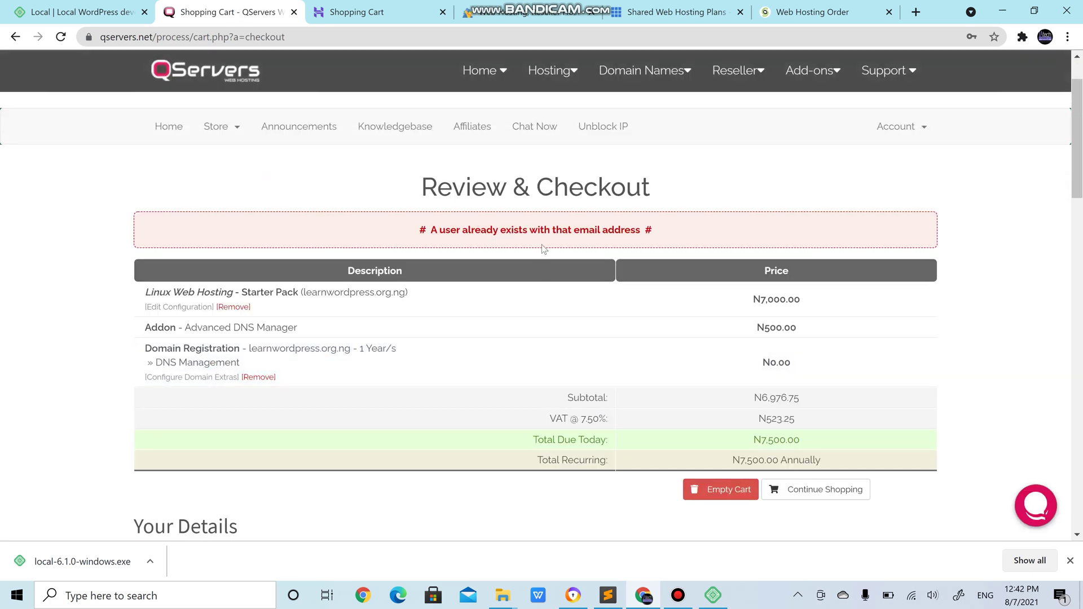
pyautogui.scroll(-5, 572, 236)
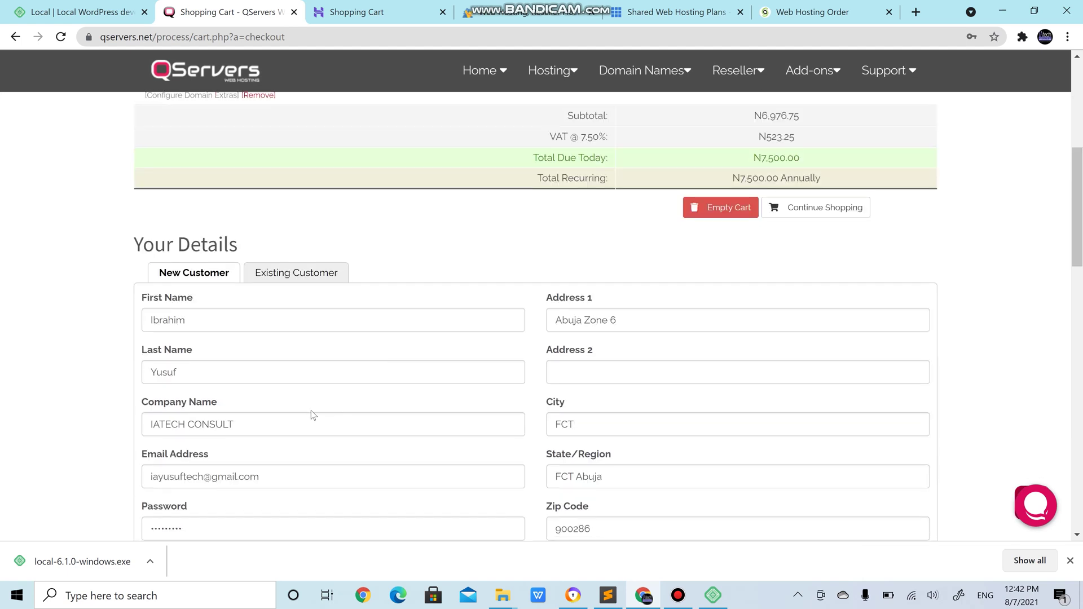
pyautogui.click(203, 476)
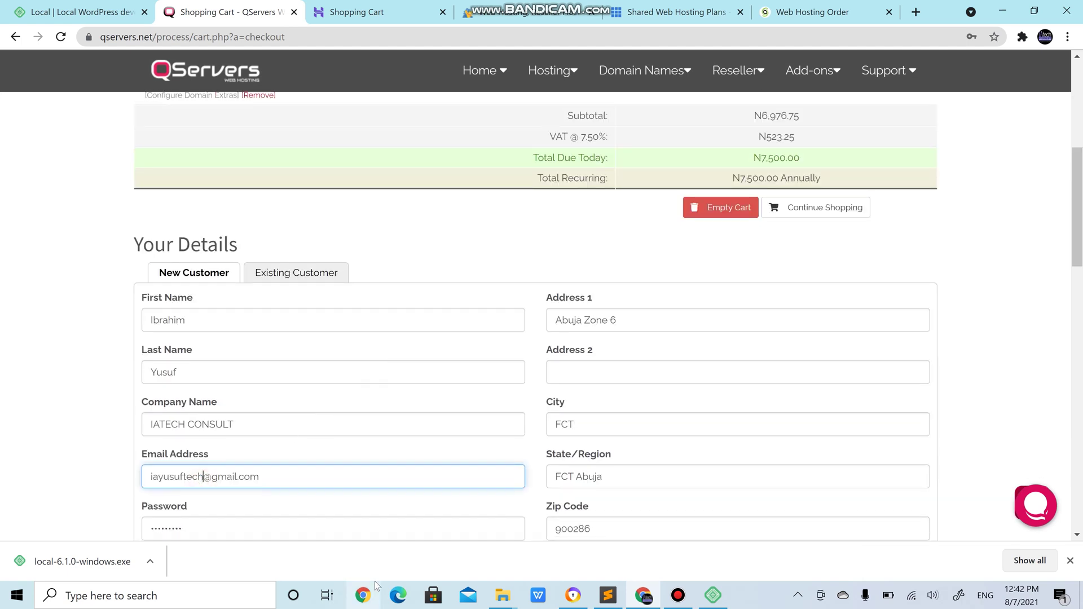
pyautogui.hotkey('shift', 'Left')
pyautogui.hotkey('shift', 'Left')
pyautogui.hotkey('shift', 'Left')
pyautogui.hotkey('shift', 'Left')
pyautogui.hotkey('shift', 'Left')
pyautogui.hotkey('shift', 'Left')
pyautogui.hotkey('shift', 'Left')
pyautogui.hotkey('shift', 'Left')
pyautogui.hotkey('shift', 'Left')
pyautogui.hotkey('shift', 'Left')
pyautogui.hotkey('shift', 'Left')
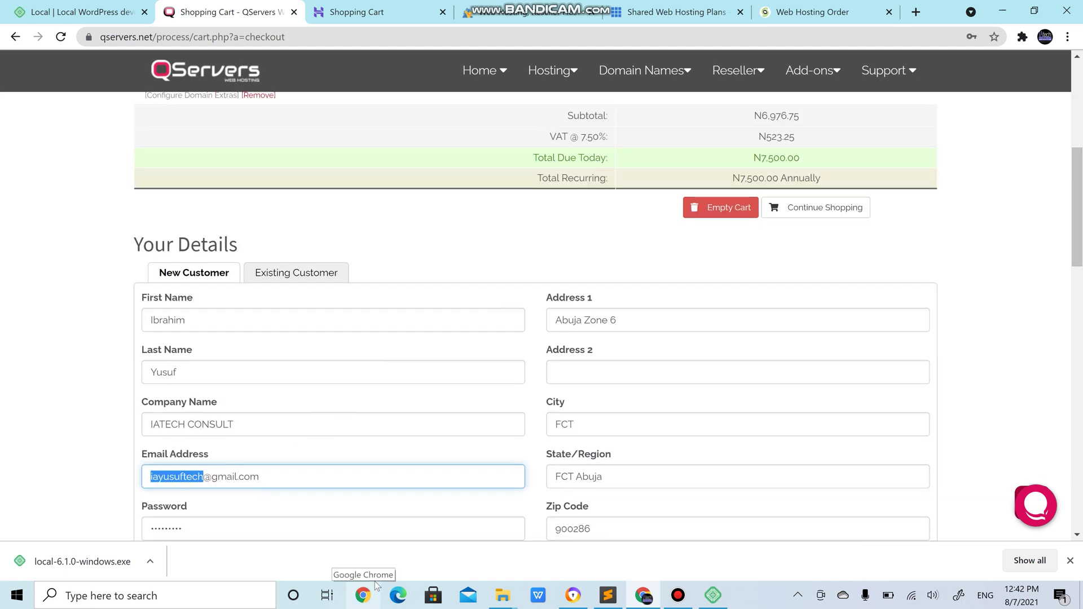
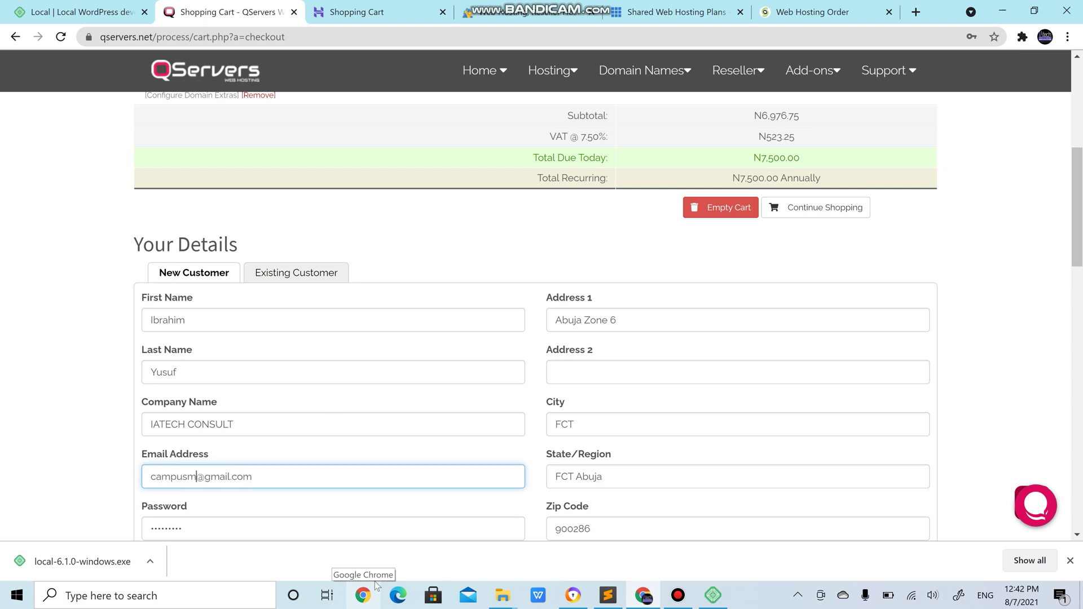
# Agree to the Terms of Service again and resubmit the checkout
pyautogui.scroll(-7, 114, 435)
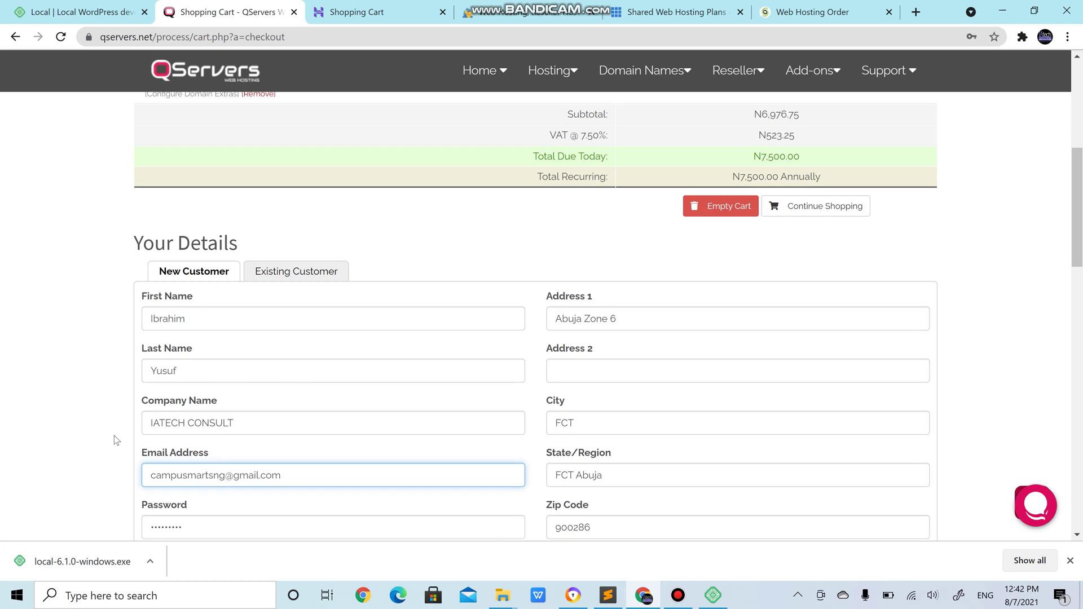
pyautogui.scroll(-6, 732, 448)
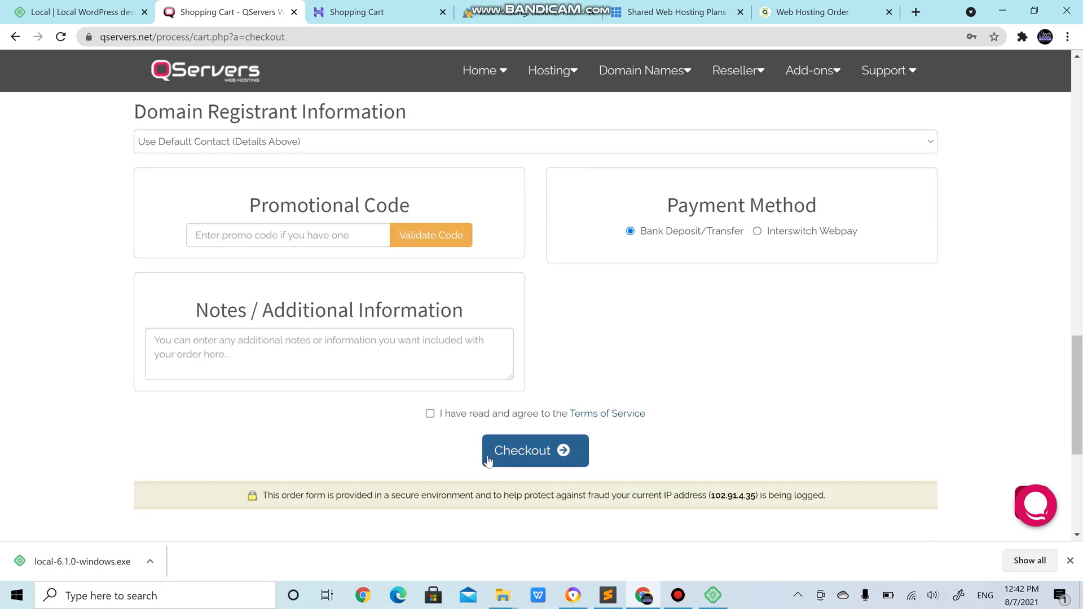
pyautogui.click(430, 414)
pyautogui.click(494, 449)
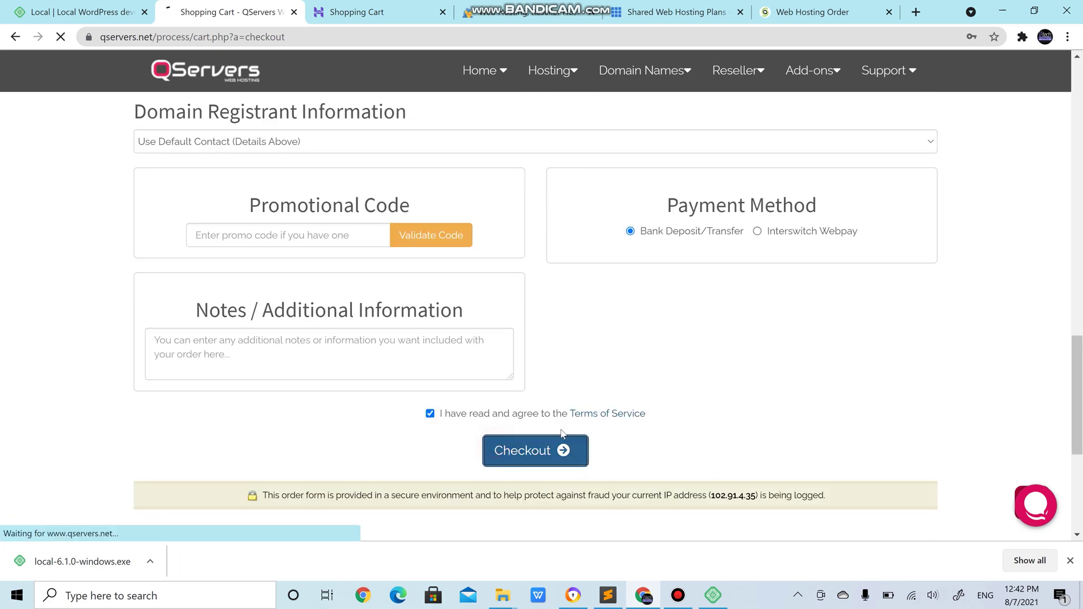
# Set the unpaid invoice's payment method to Interswitch Webpay and start paying via GTPay
pyautogui.scroll(7, 566, 431)
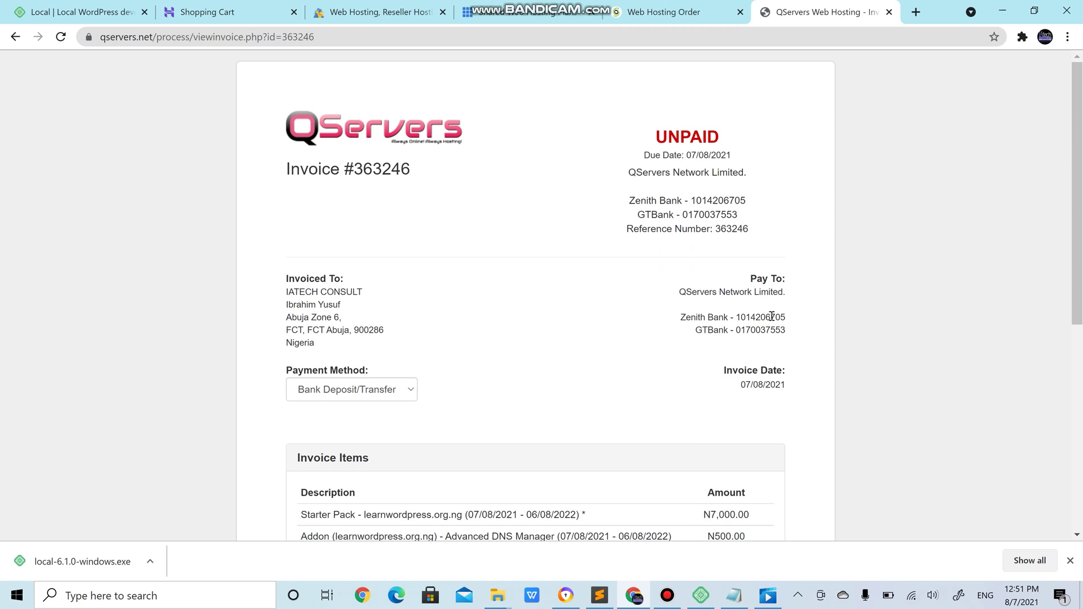
pyautogui.scroll(-1, 604, 212)
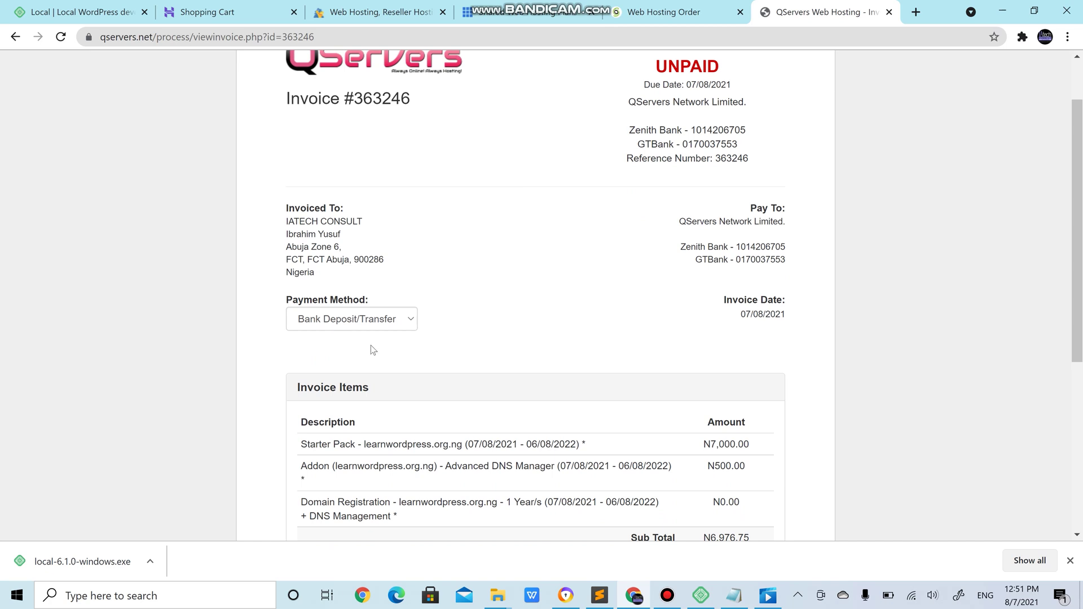
pyautogui.click(383, 327)
pyautogui.click(384, 364)
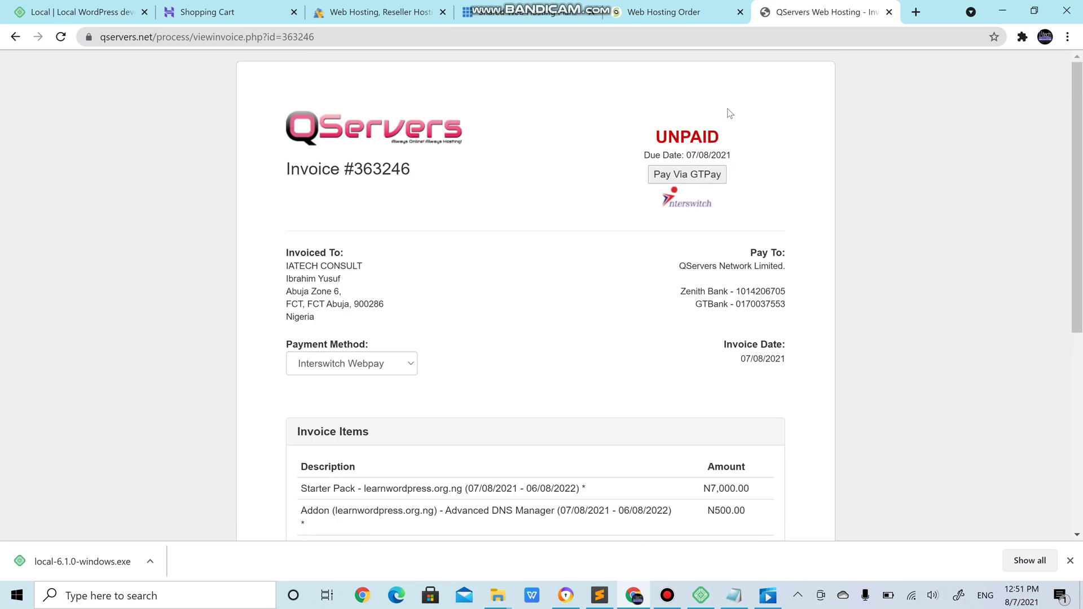
pyautogui.click(683, 179)
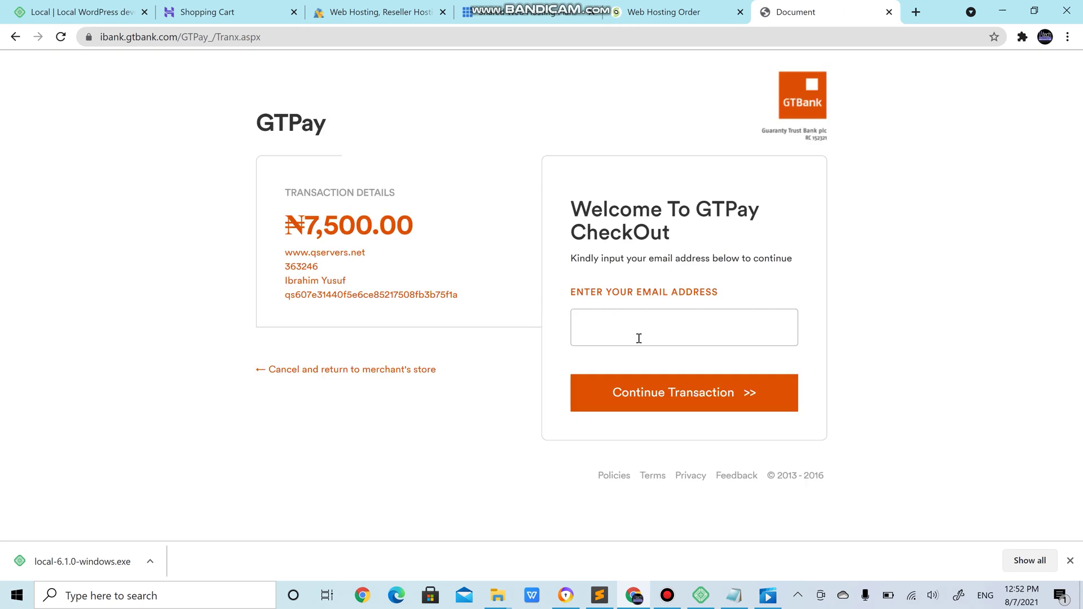
# Fill in the saved payer e-mail and continue the GTPay transaction to the payment options
pyautogui.click(638, 335)
pyautogui.click(637, 364)
pyautogui.click(659, 395)
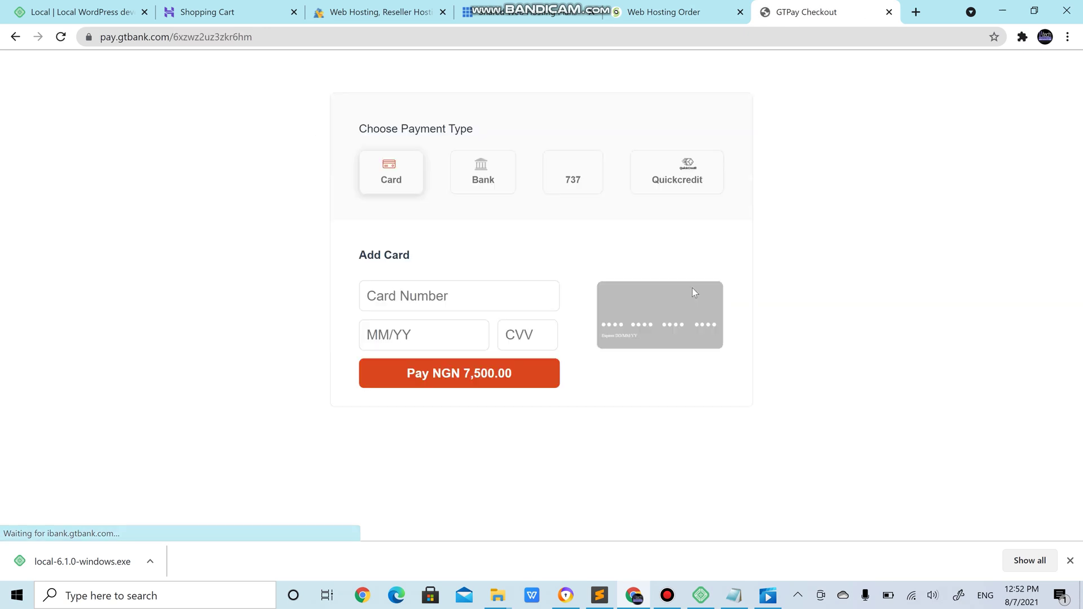
pyautogui.click(439, 296)
pyautogui.click(433, 328)
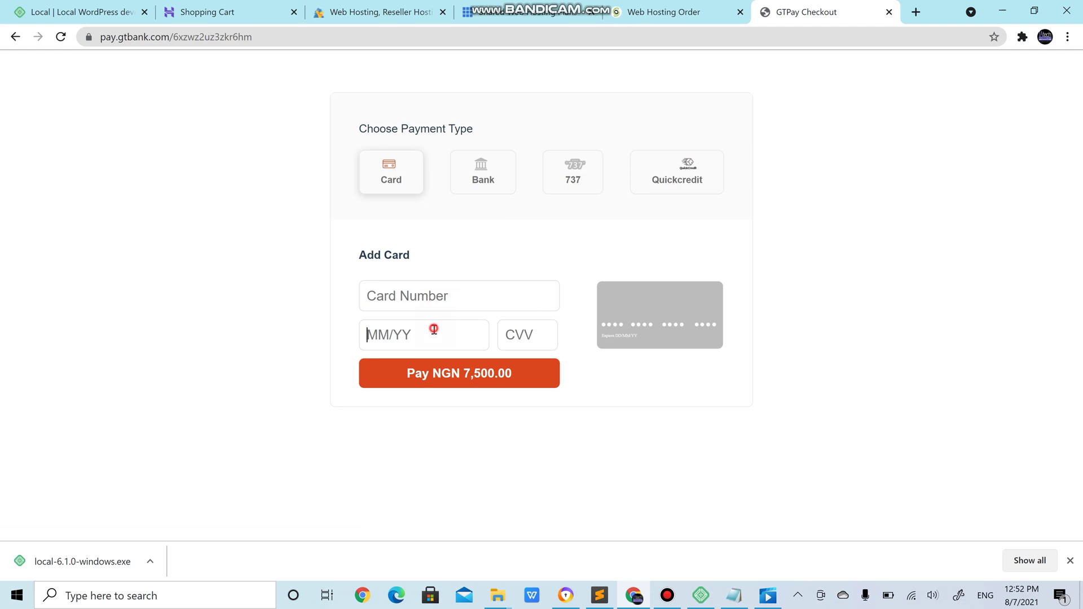
pyautogui.click(439, 296)
# Pay the 7,500 NGN by bank from Guaranty Trust Bank using the saved account number
pyautogui.click(479, 171)
pyautogui.click(441, 294)
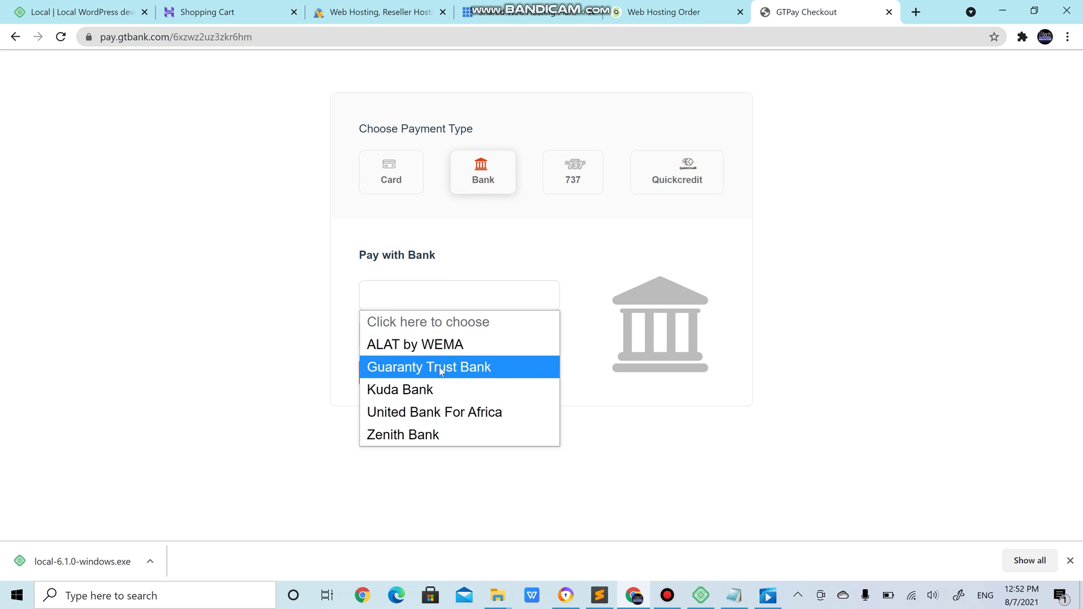
pyautogui.click(439, 367)
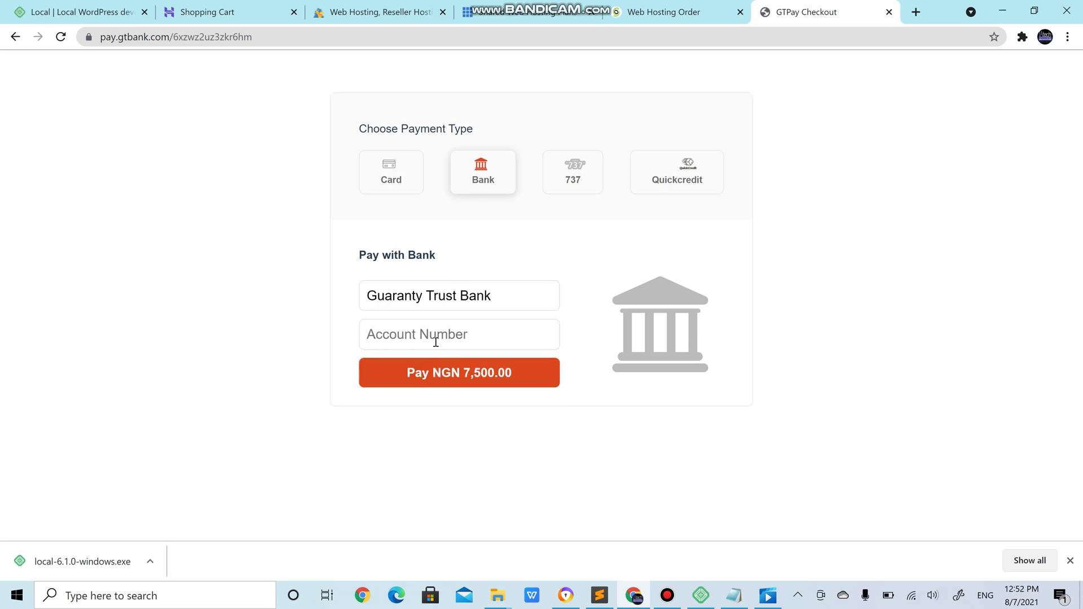
pyautogui.click(436, 341)
pyautogui.click(428, 368)
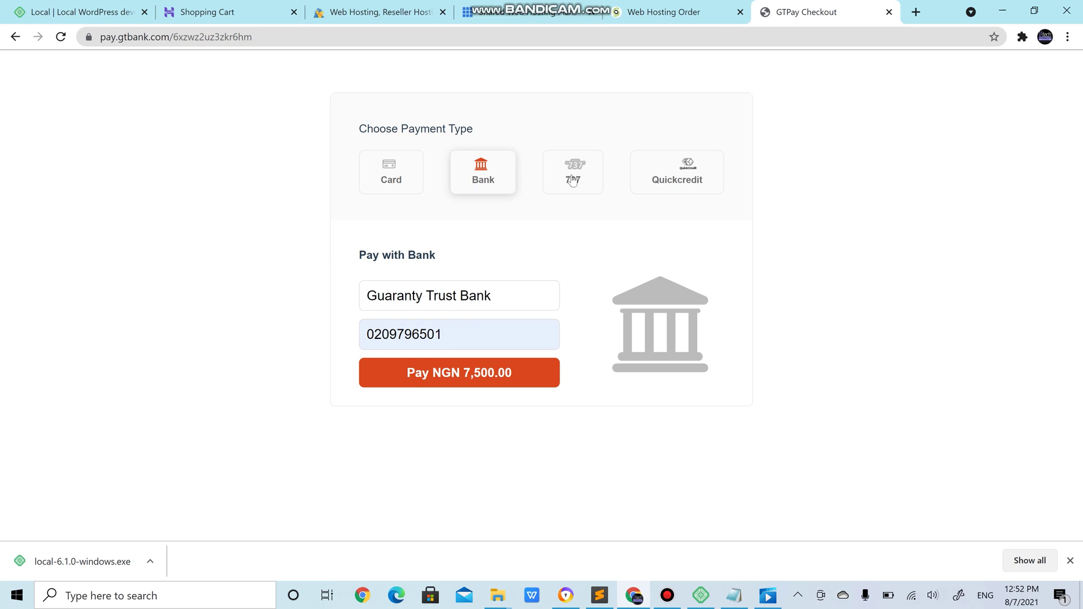
pyautogui.click(546, 368)
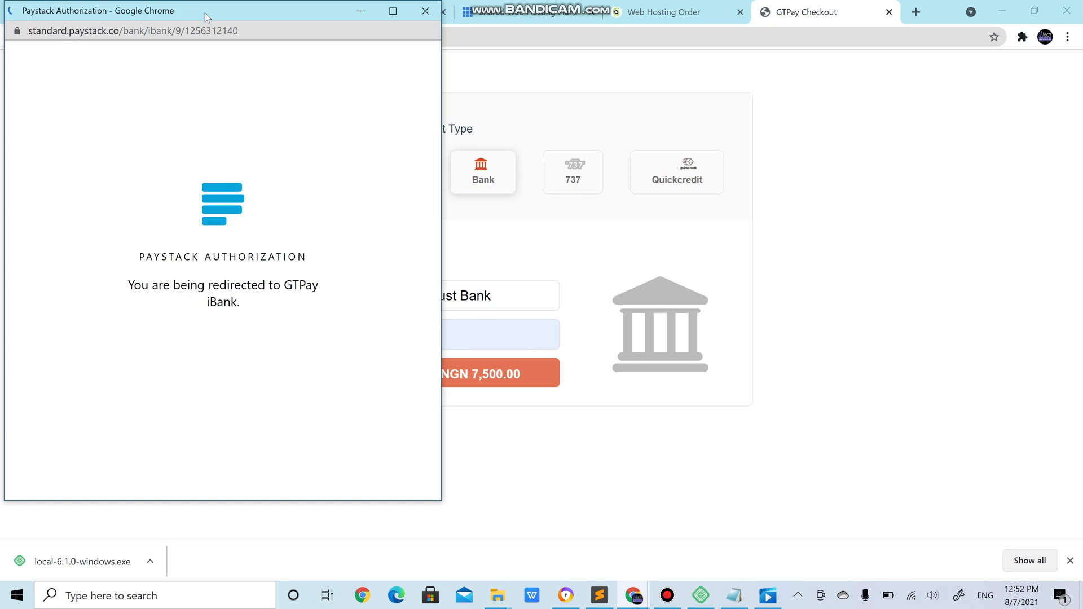
# In the authorisation window, enter the saved account number and the authorisation token, then submit
pyautogui.moveTo(204, 11); pyautogui.dragTo(233, 17)
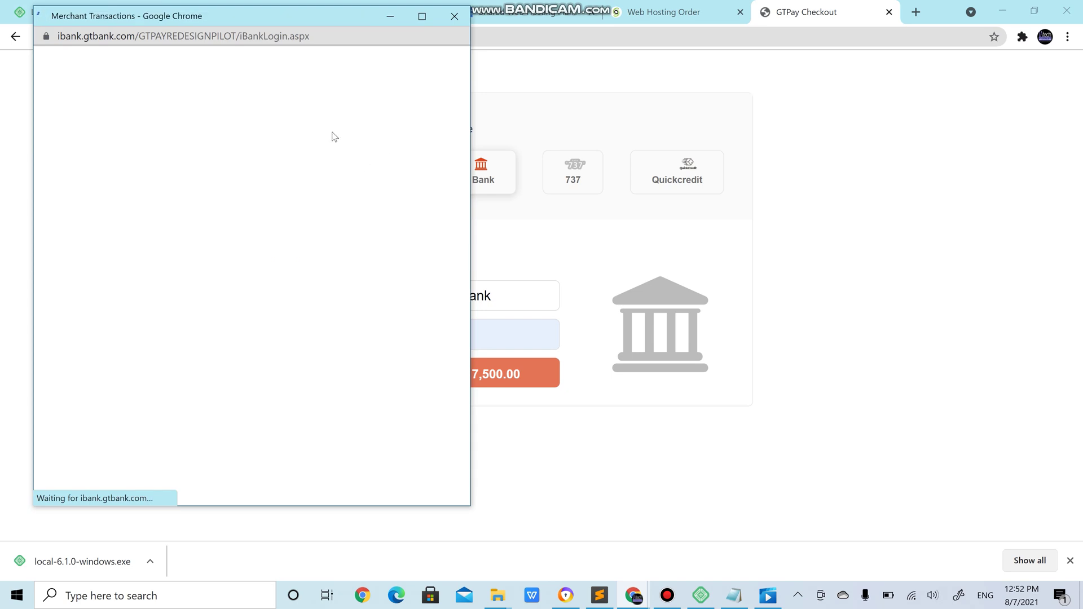
pyautogui.scroll(-1, 241, 300)
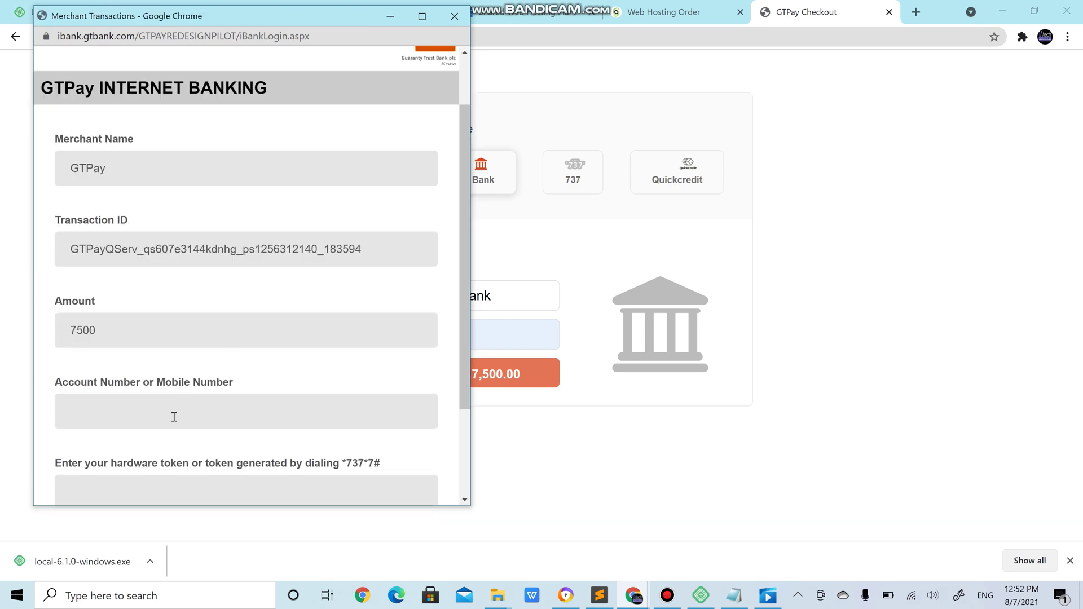
pyautogui.click(172, 415)
pyautogui.click(100, 451)
pyautogui.scroll(-2, 177, 354)
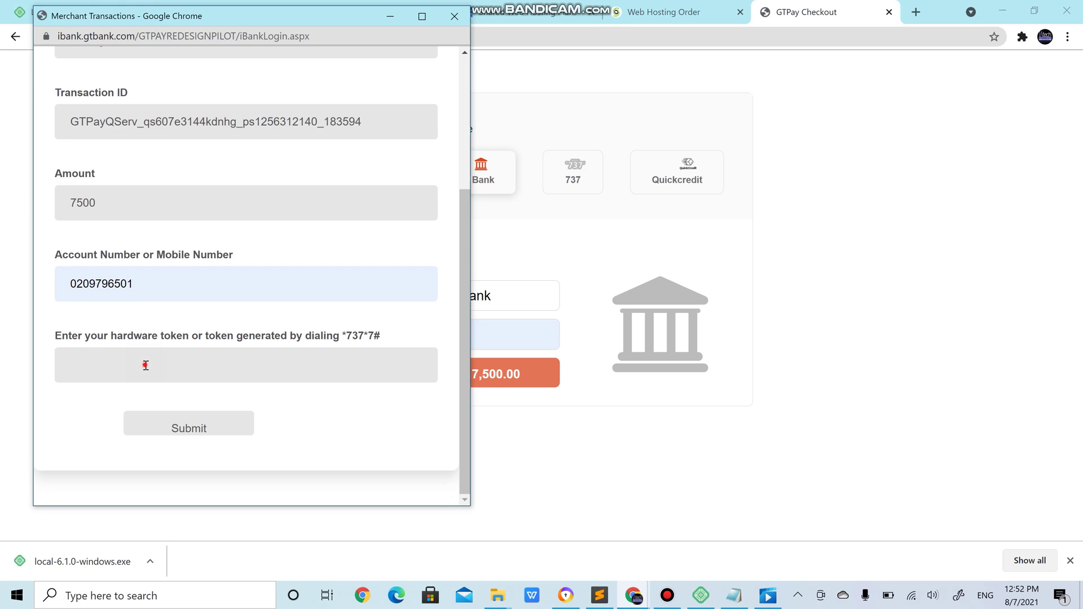
pyautogui.click(151, 361)
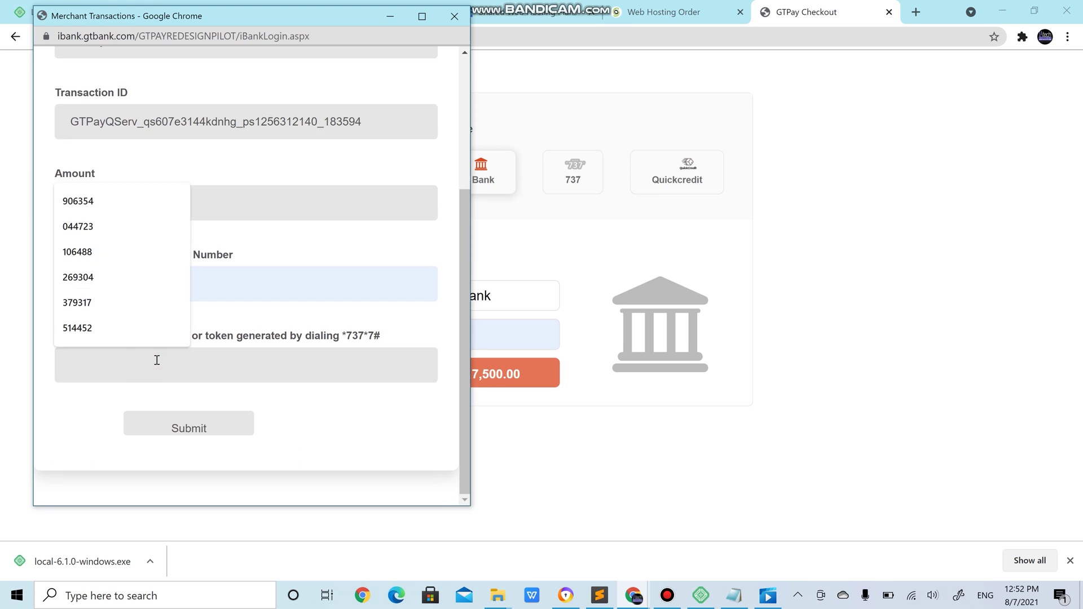
pyautogui.click(232, 375)
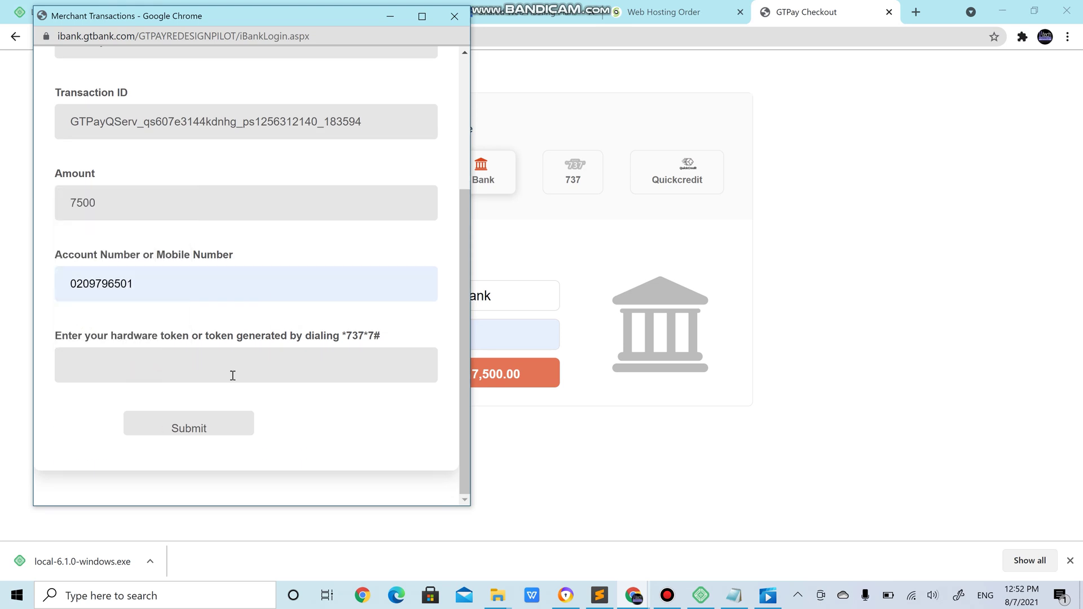
pyautogui.click(152, 368)
pyautogui.click(228, 429)
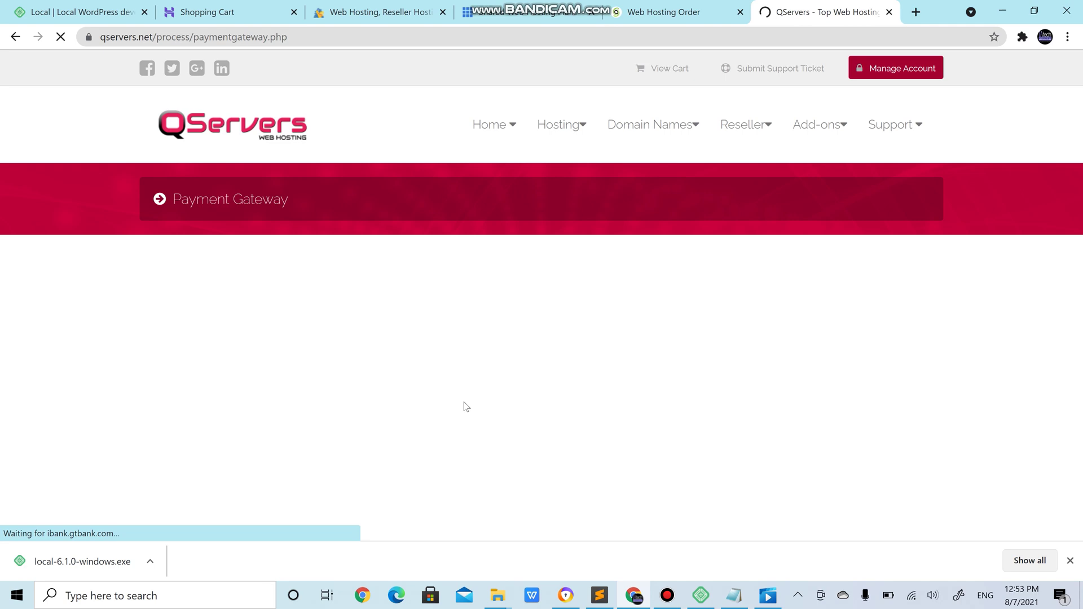
# Scroll through the Payment Gateway Response confirming Transaction Successful for N7,500.00 via gtpay-paystac
pyautogui.scroll(-1, 550, 333)
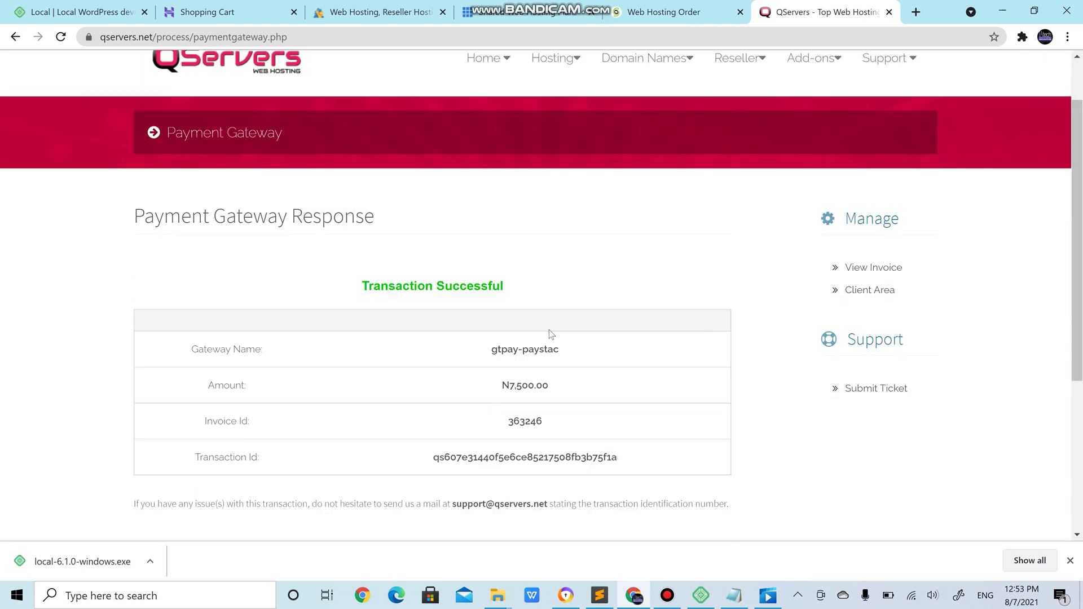
pyautogui.scroll(-1, 550, 330)
pyautogui.scroll(2, 609, 212)
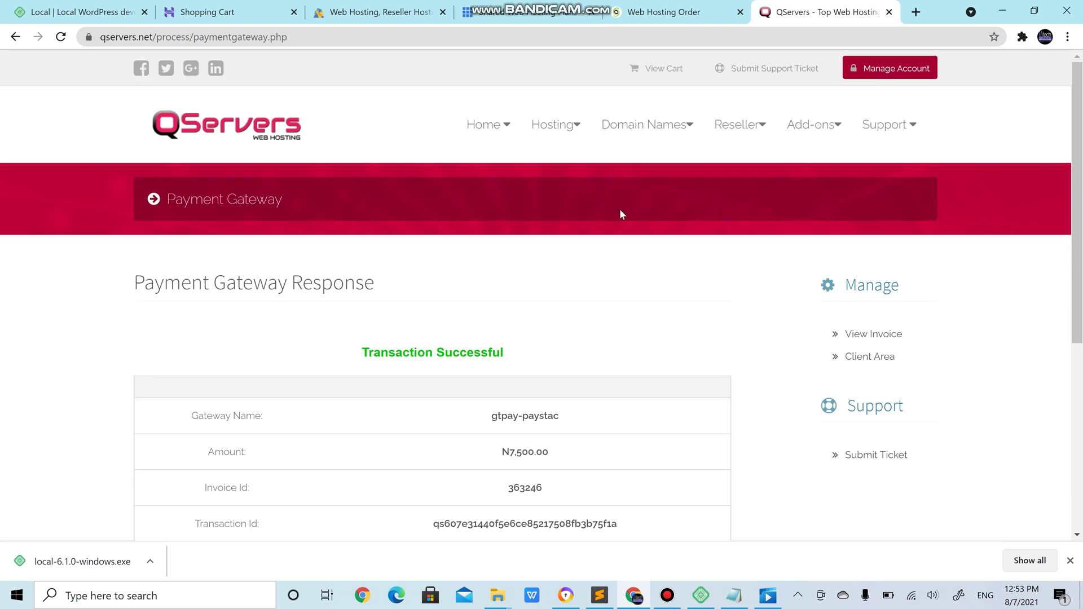
pyautogui.scroll(-5, 699, 367)
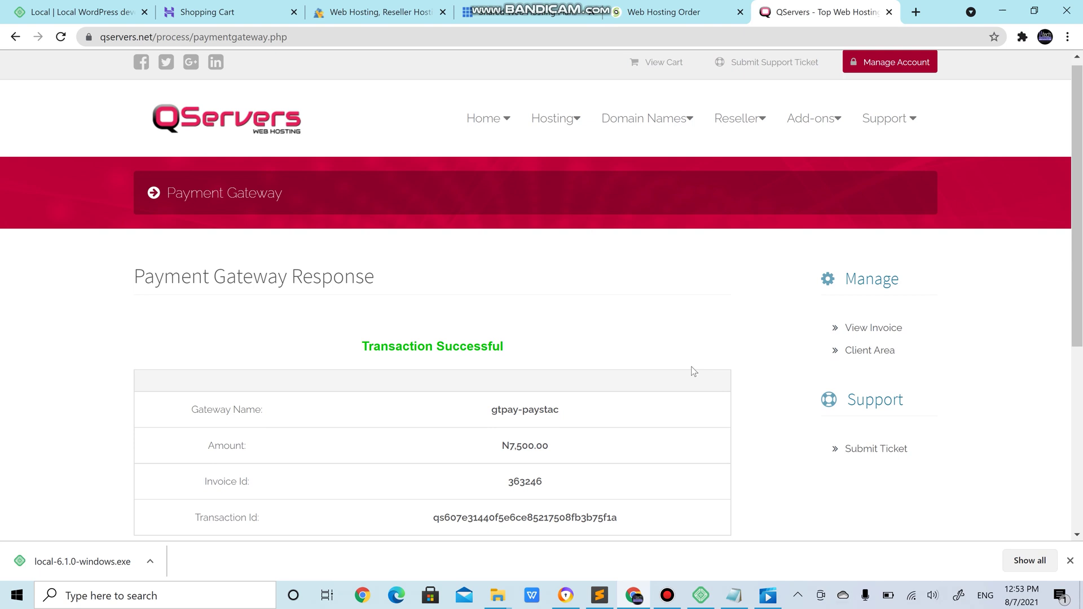
pyautogui.scroll(4, 665, 361)
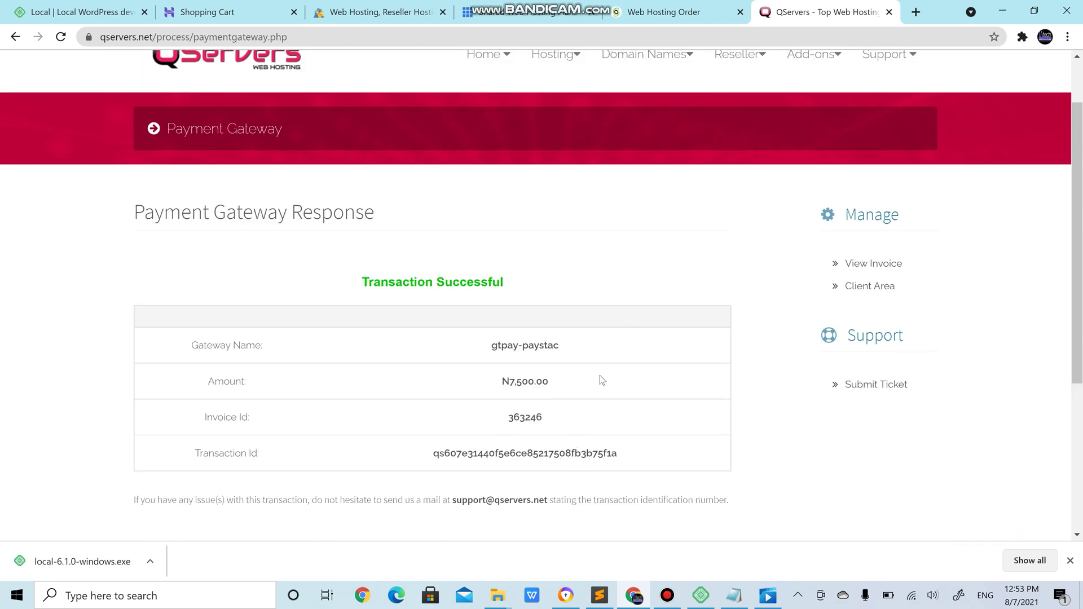
pyautogui.scroll(1, 516, 307)
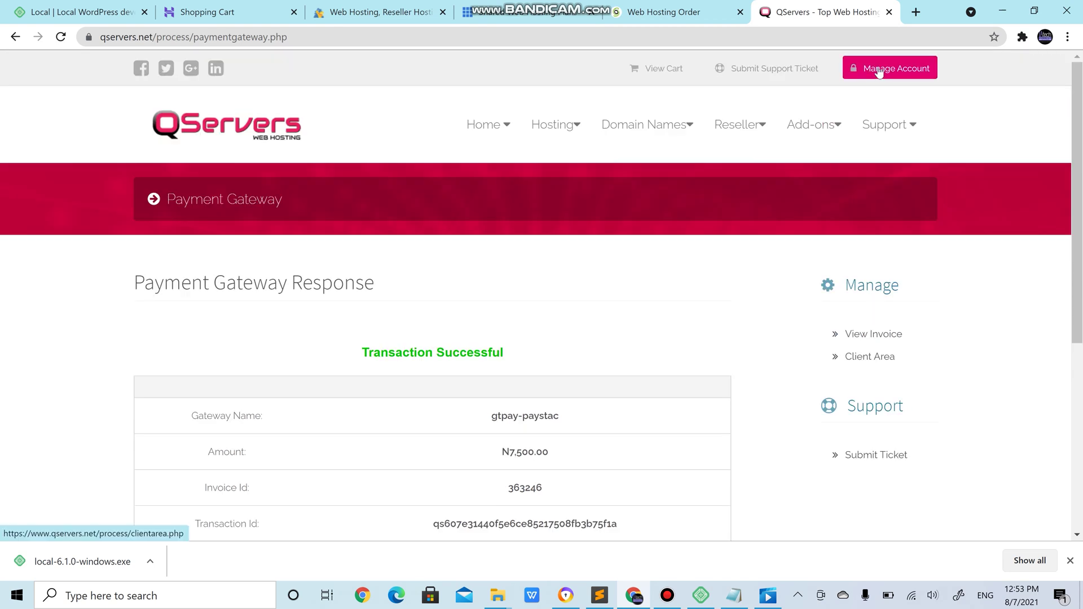
# Go to the Client Area via Manage Account, review the dashboard, and open My Domains
pyautogui.click(878, 71)
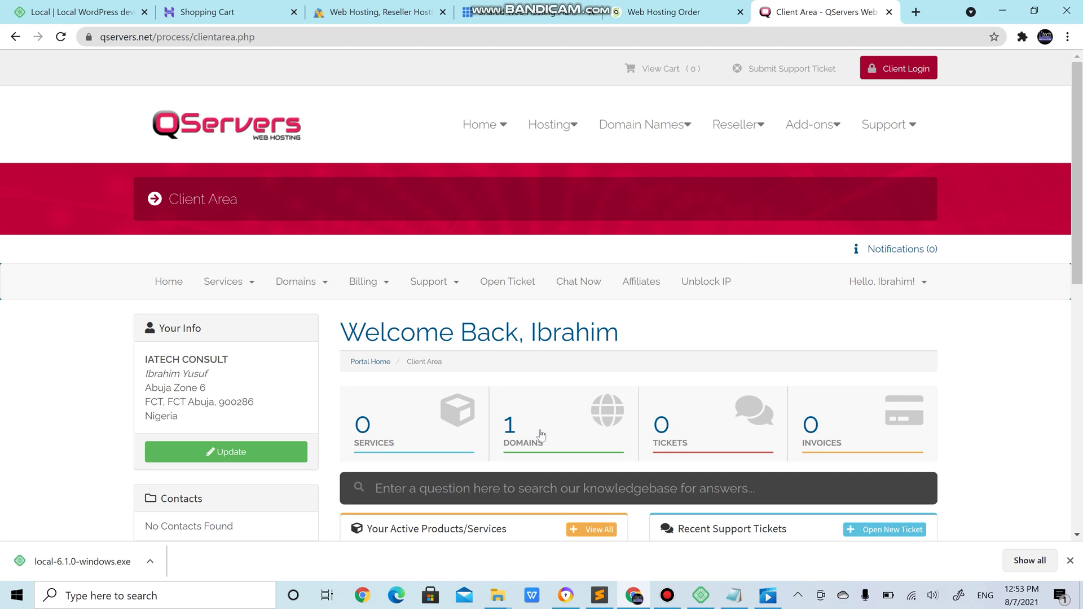
pyautogui.scroll(-1, 564, 339)
pyautogui.scroll(-1, 563, 339)
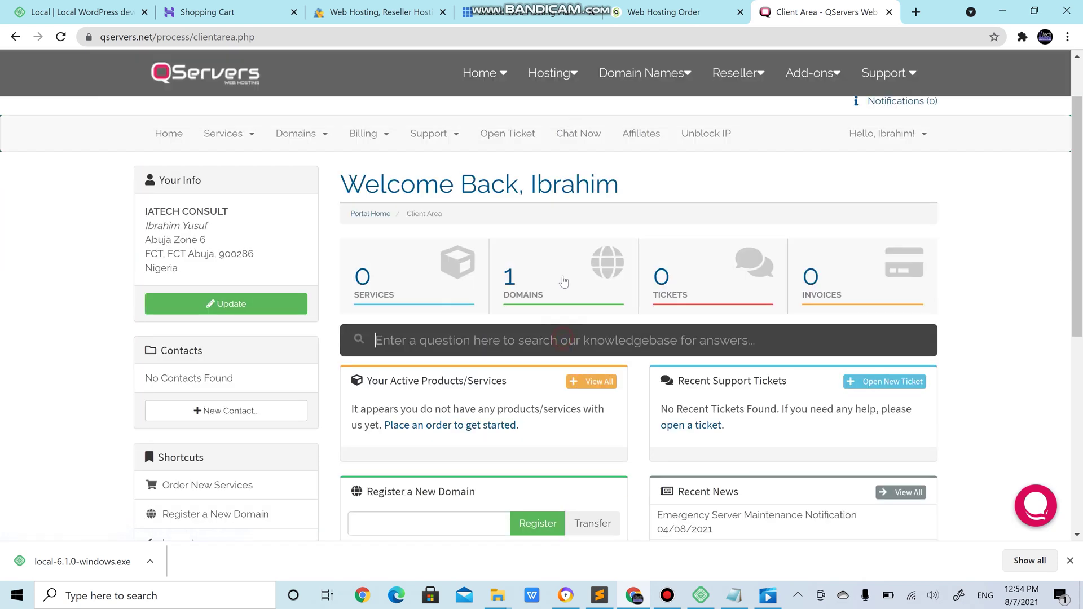
pyautogui.scroll(1, 560, 280)
pyautogui.scroll(-1, 558, 317)
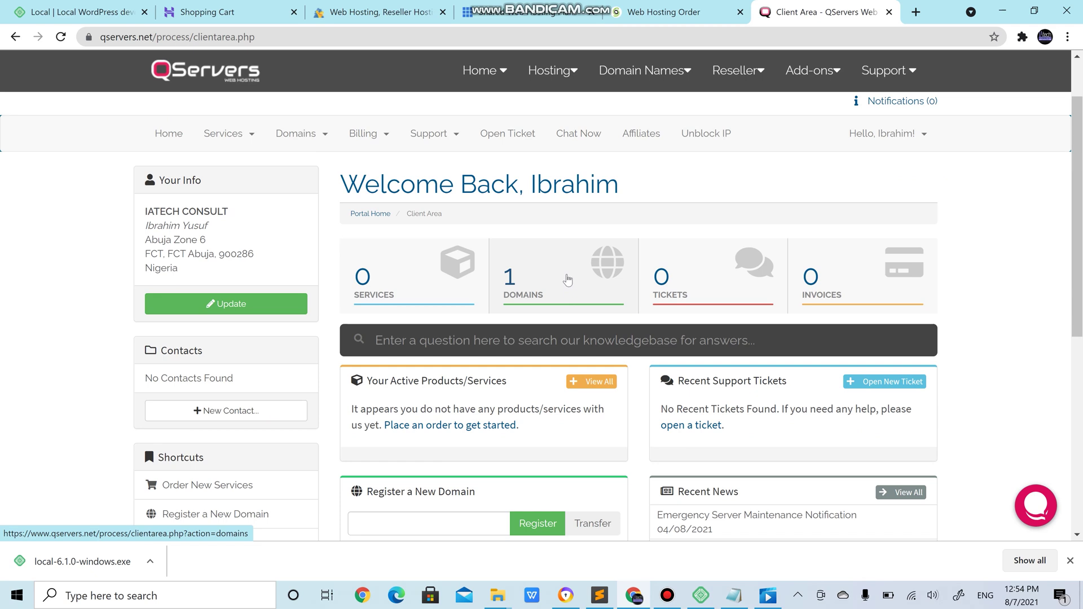
pyautogui.click(567, 278)
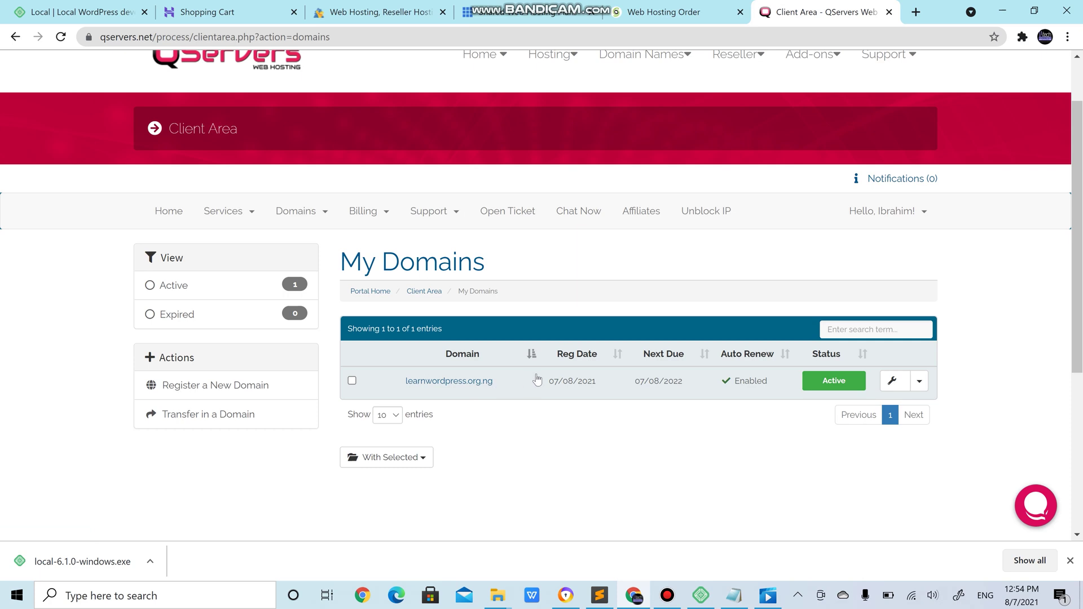
# View My Products & Services, where the learnwordpress.org.ng Starter Pack shows Pending at N7,000.00 annually
pyautogui.click(255, 220)
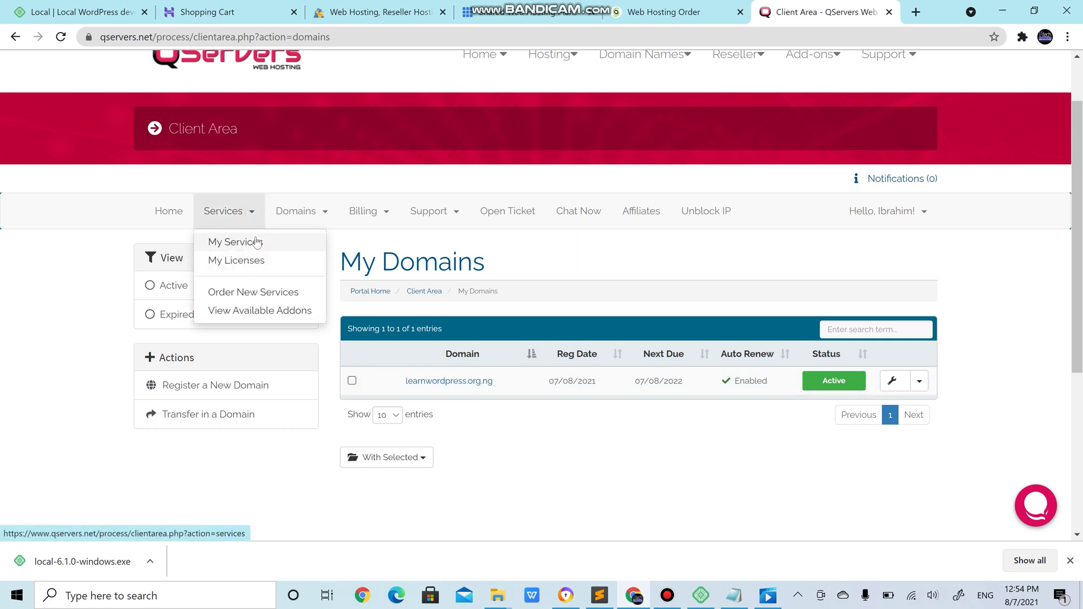
pyautogui.click(256, 241)
pyautogui.scroll(-1, 256, 241)
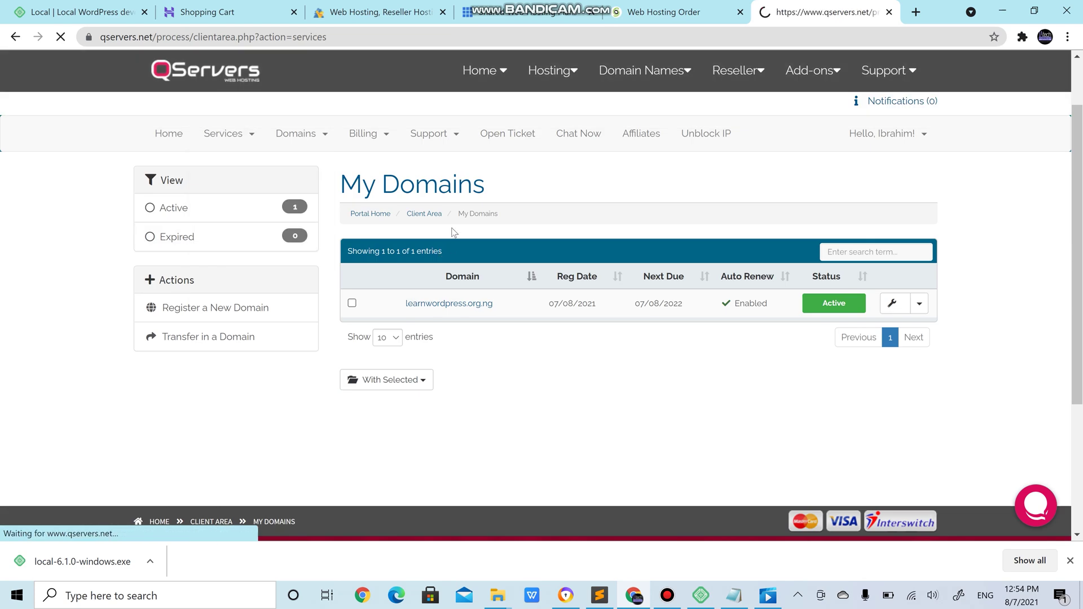
pyautogui.scroll(-3, 512, 302)
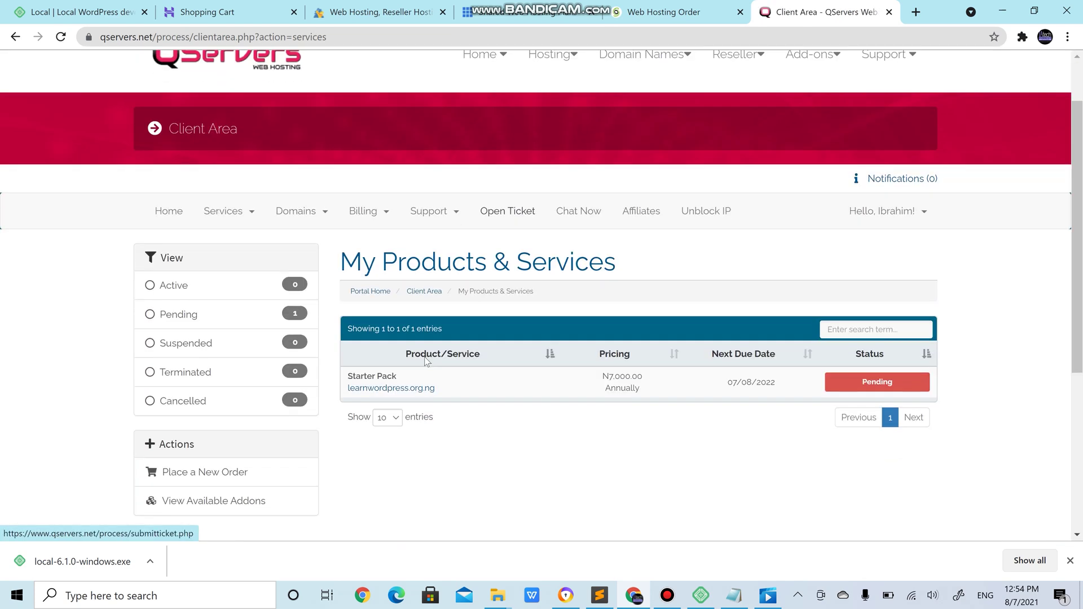